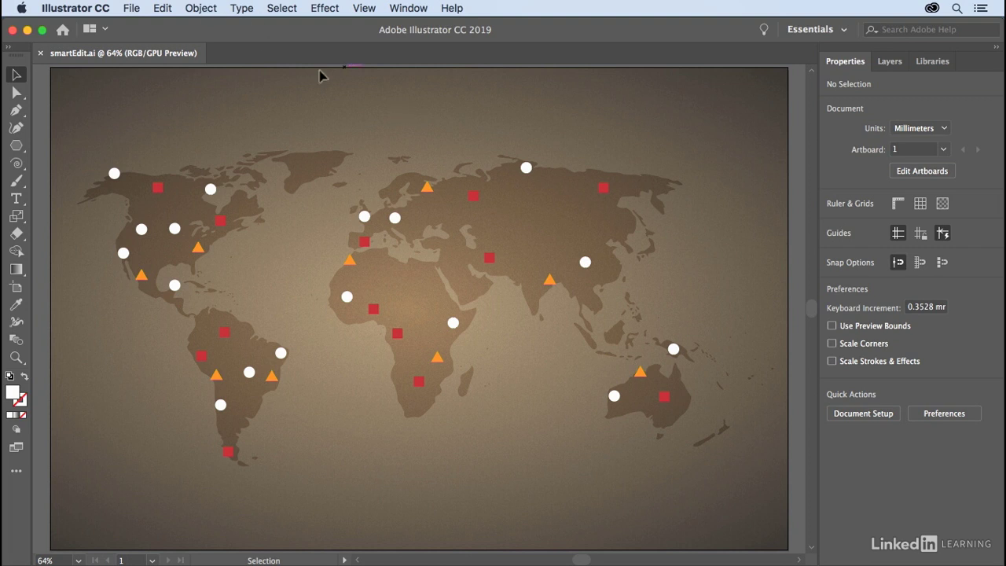
Select the white circle on the northern coast of Russia on the world map.
key(z)
drag(386, 312, 448, 337)
key(super+0)
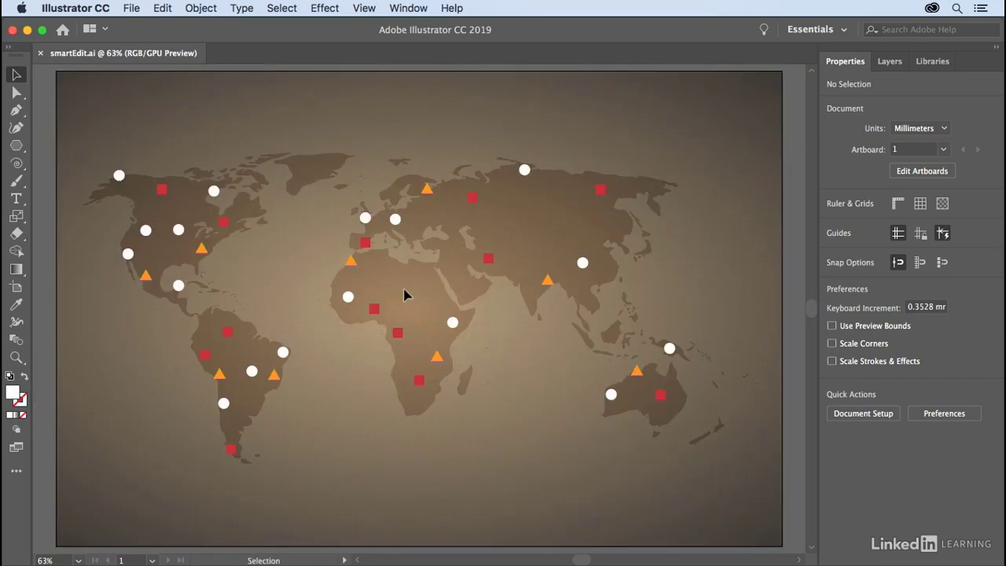
key(z)
drag(73, 116, 743, 463)
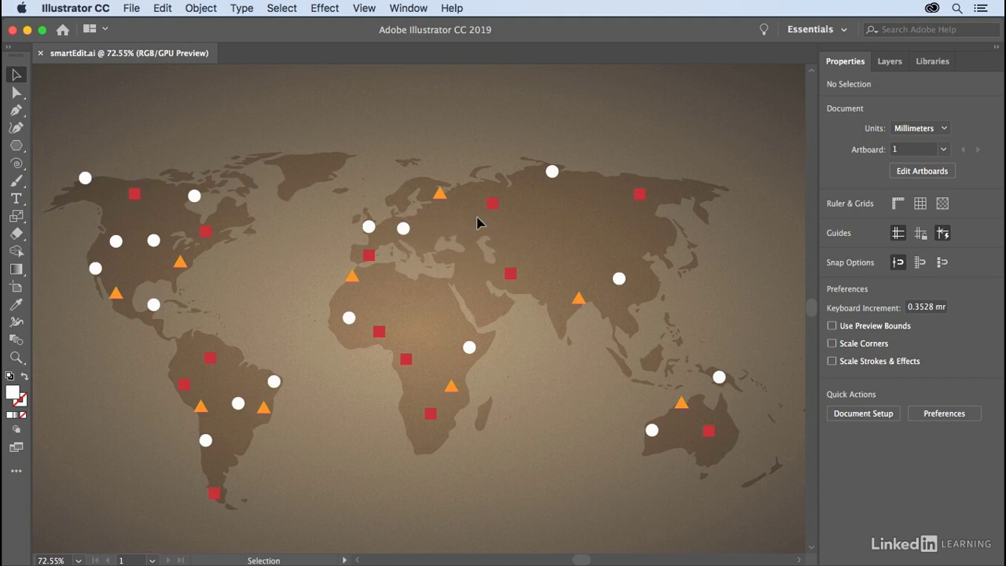
click(553, 173)
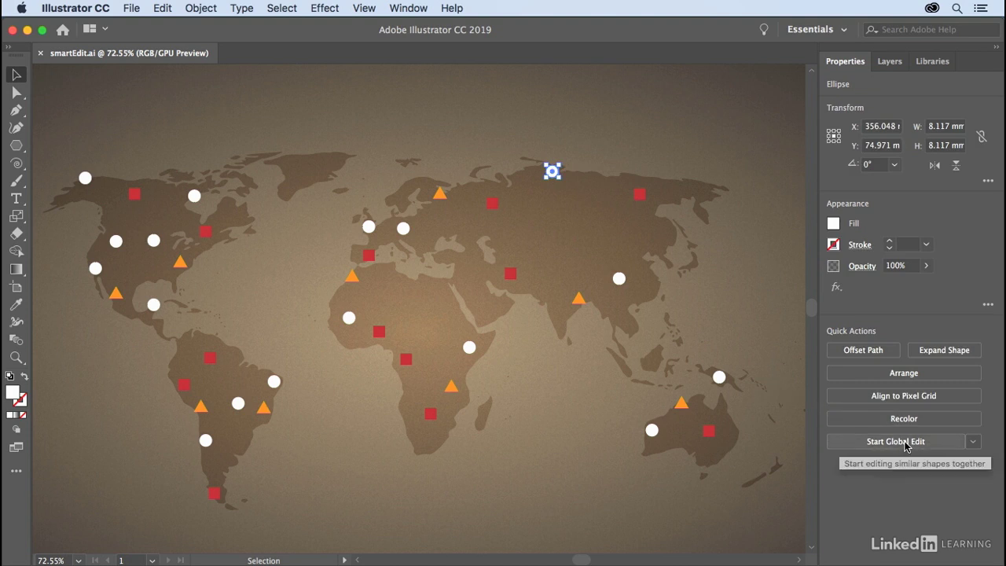
Examine the global edit options for matching, artboard selection, artboard range and objects on the canvas.
click(973, 447)
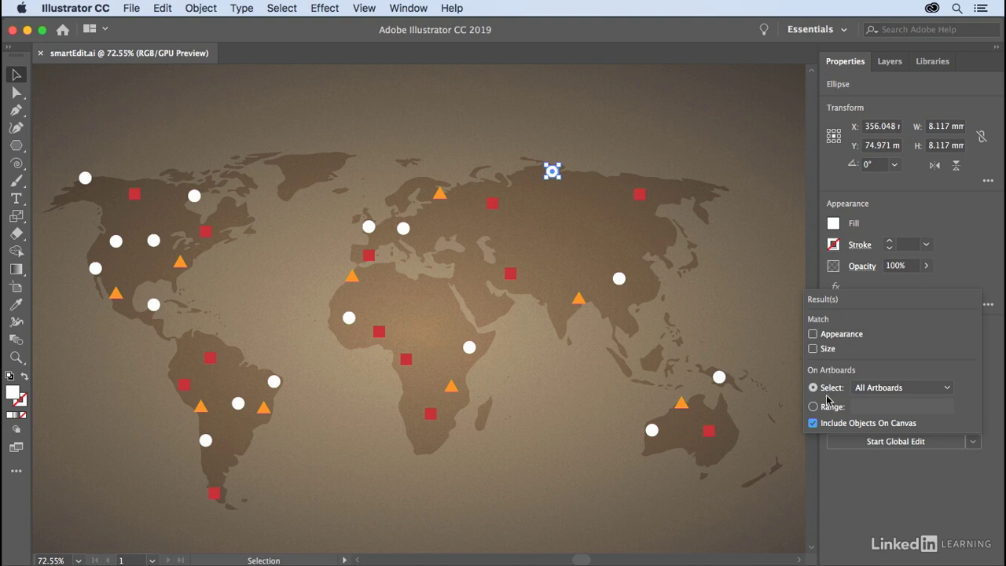
click(949, 390)
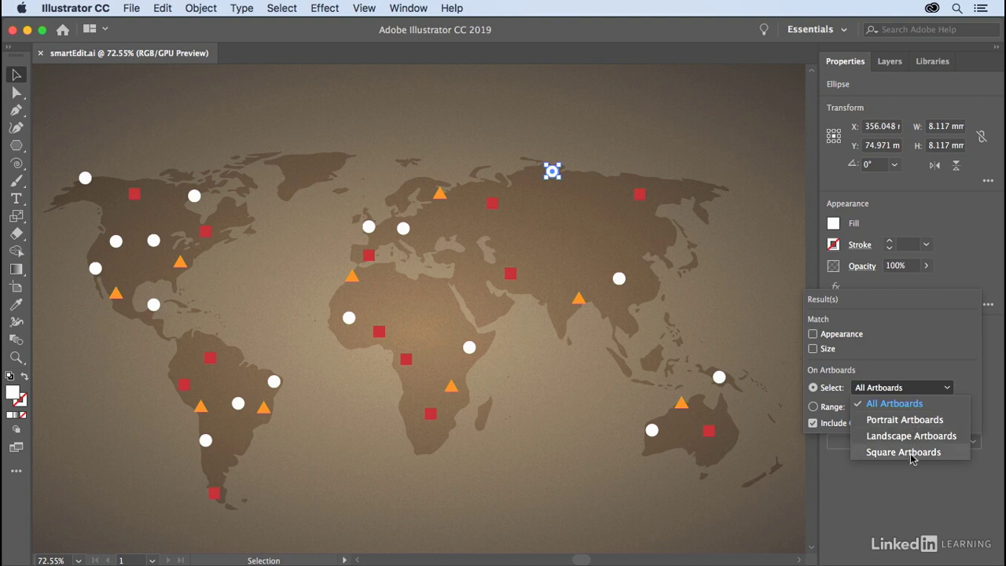
click(967, 390)
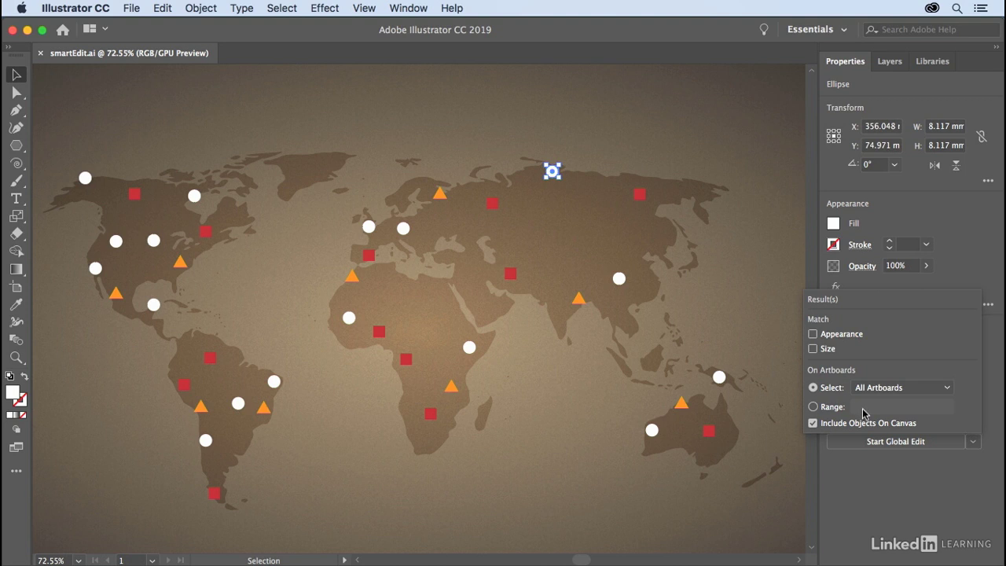
click(814, 407)
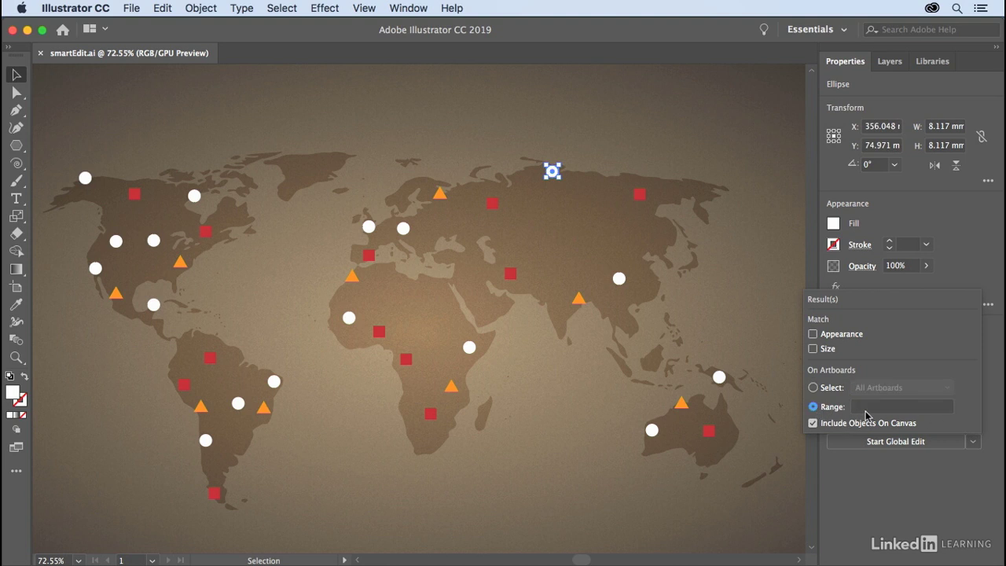
click(814, 421)
click(813, 387)
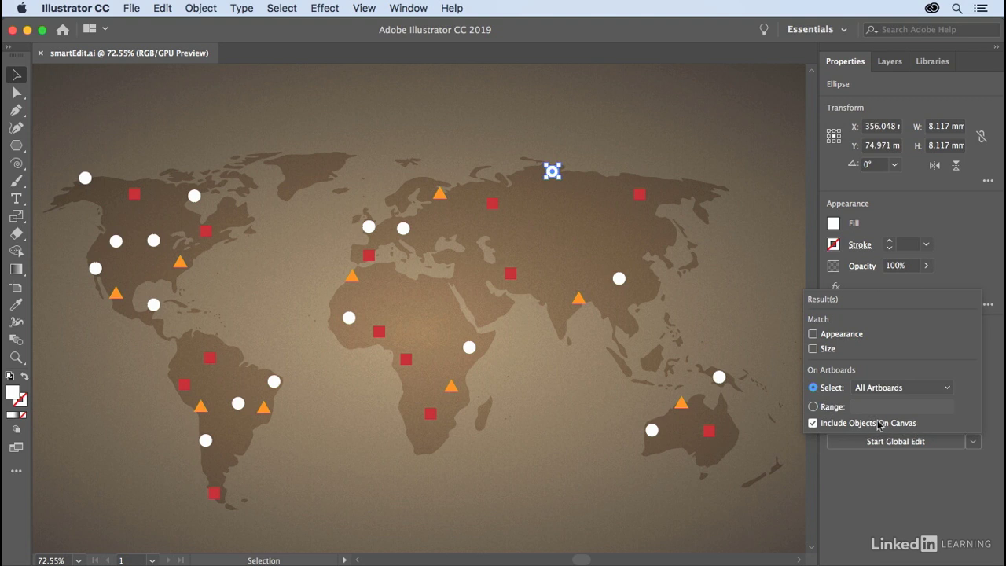
click(995, 375)
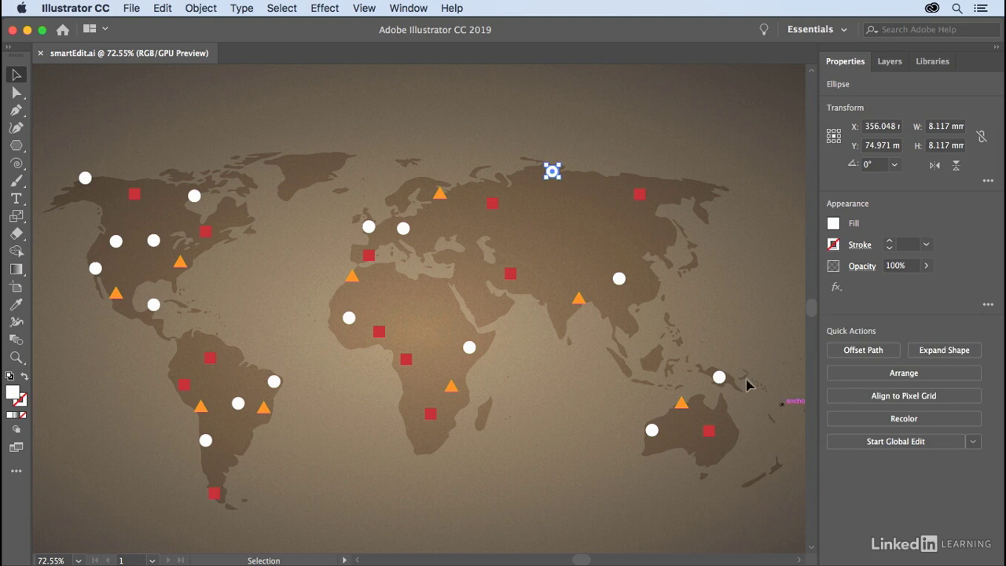
Start a global edit of all shapes similar to the selected white circle.
click(908, 444)
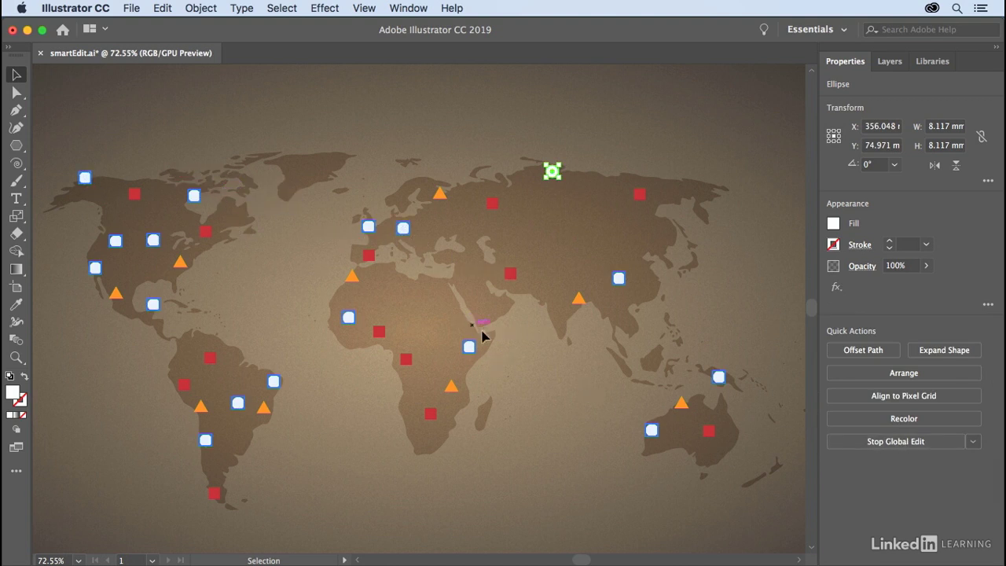
click(973, 442)
click(974, 443)
Change the fill of the globally edited circles to RGB Yellow.
key(super+space)
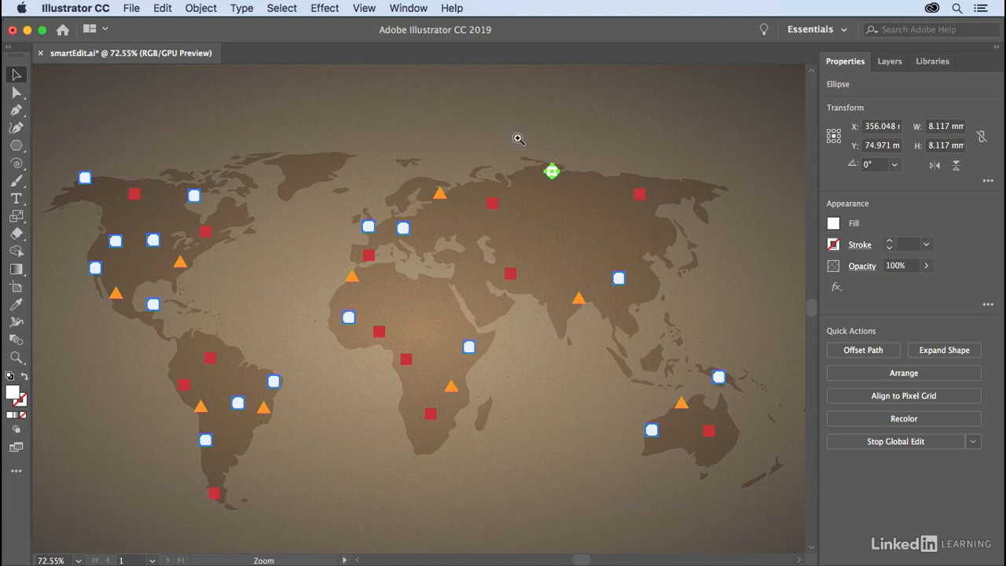
drag(518, 138, 583, 220)
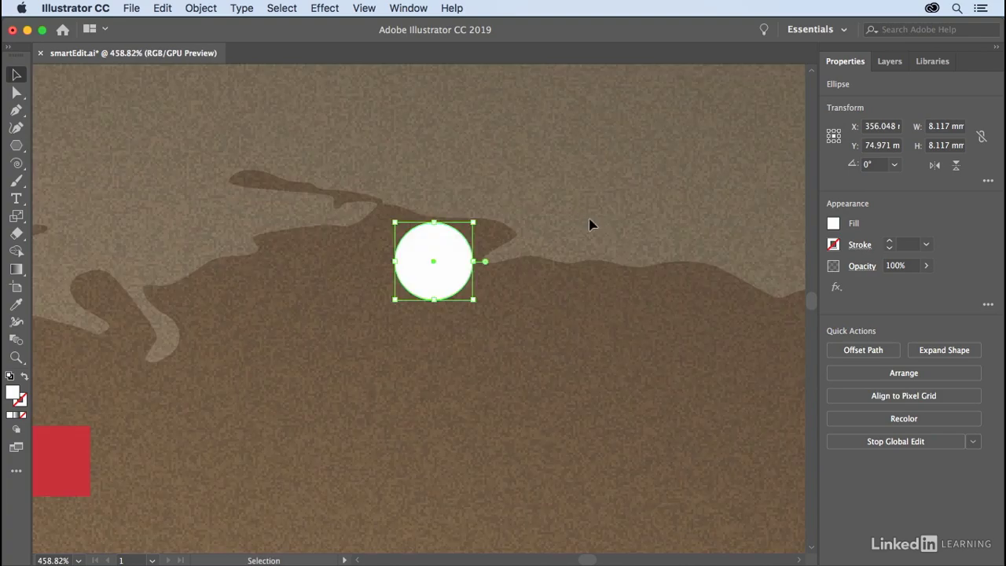
click(833, 224)
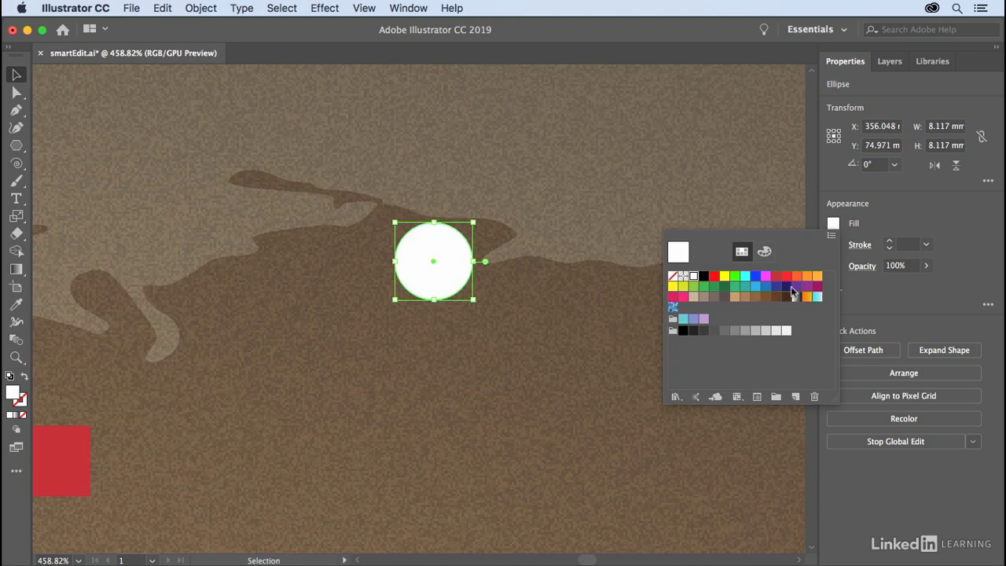
click(725, 277)
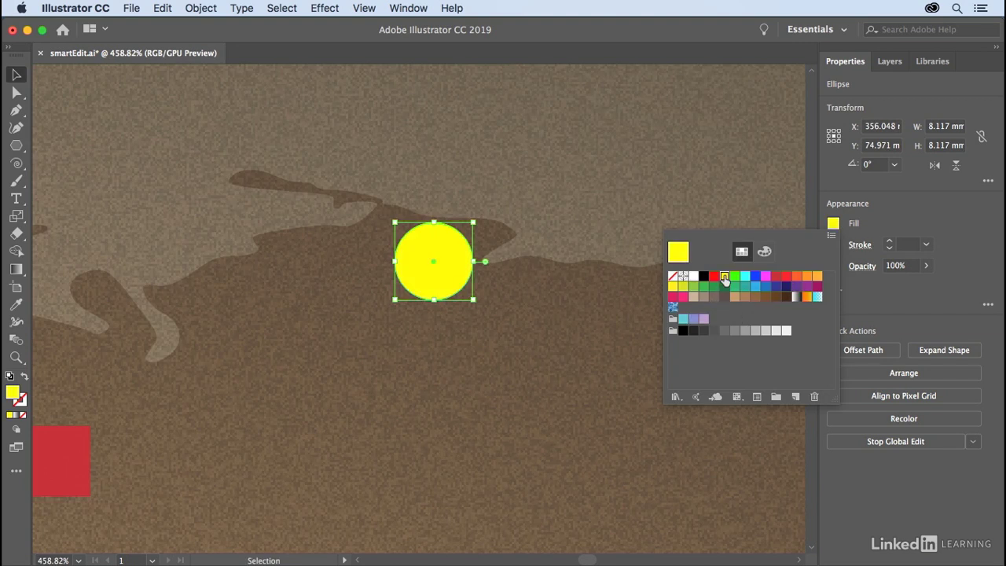
Add an Inner Glow effect to the circles with the preview on and a blur of 4 mm.
click(322, 8)
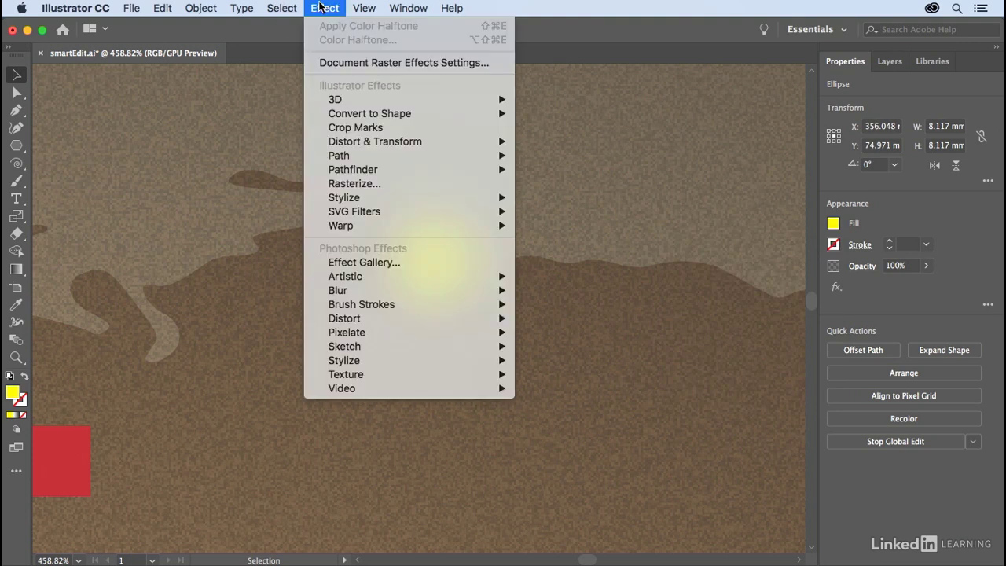
mouse_move(387, 199)
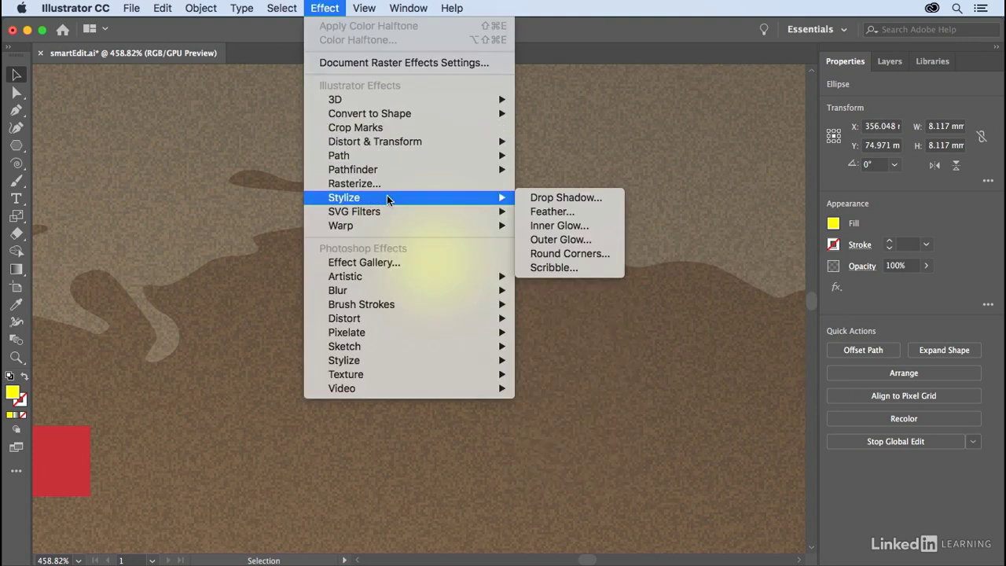
click(577, 227)
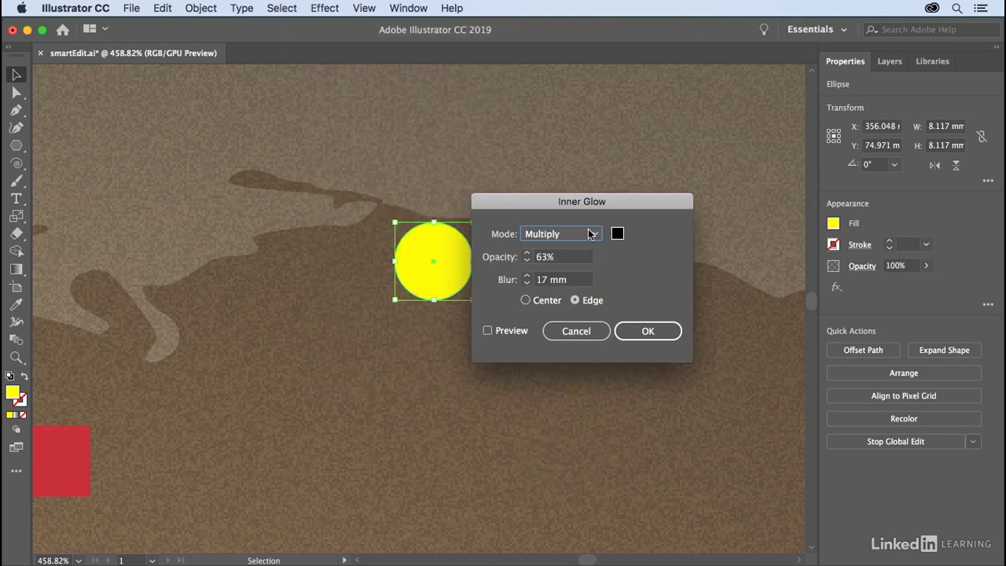
click(503, 333)
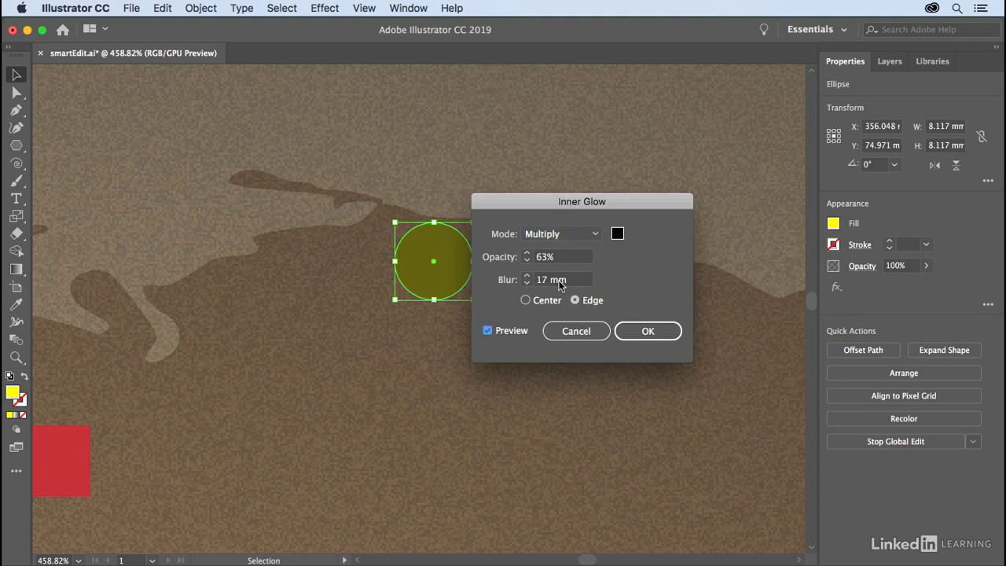
scroll(561, 285, down, 8)
scroll(559, 280, up, 5)
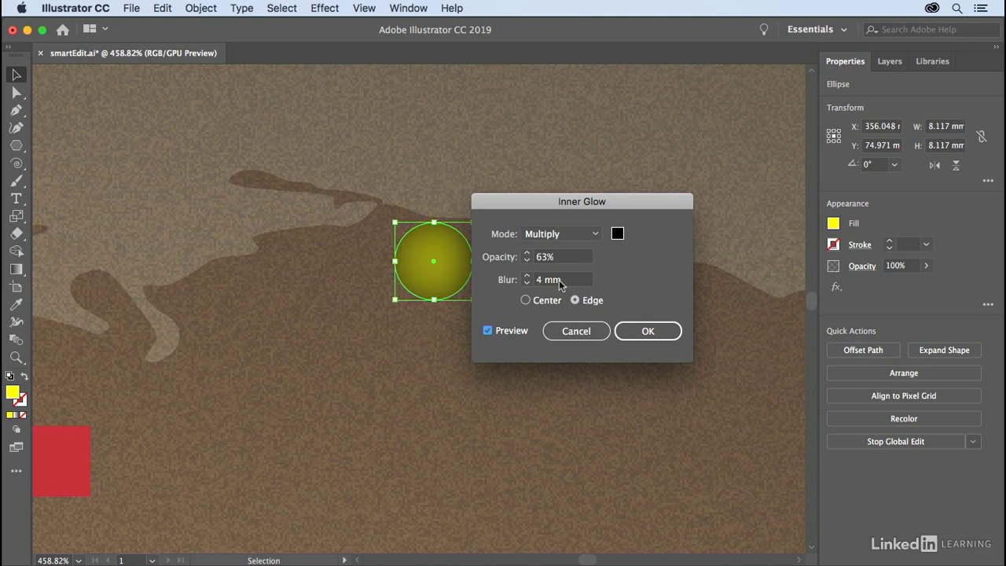
Set the inner glow colour to a dark orange with a hue of about 28° and apply the effect.
click(618, 234)
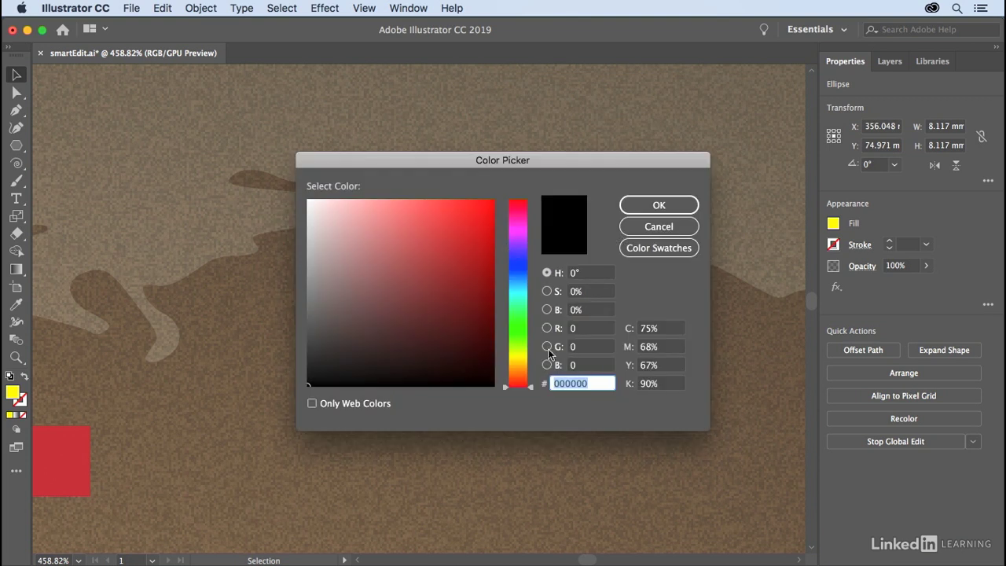
drag(523, 370, 521, 374)
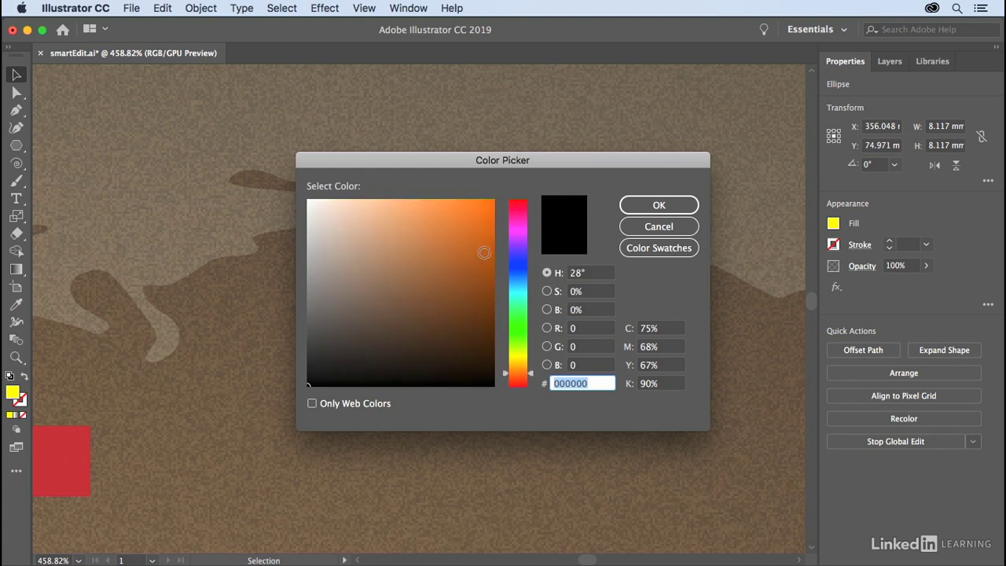
drag(483, 251, 490, 254)
click(657, 206)
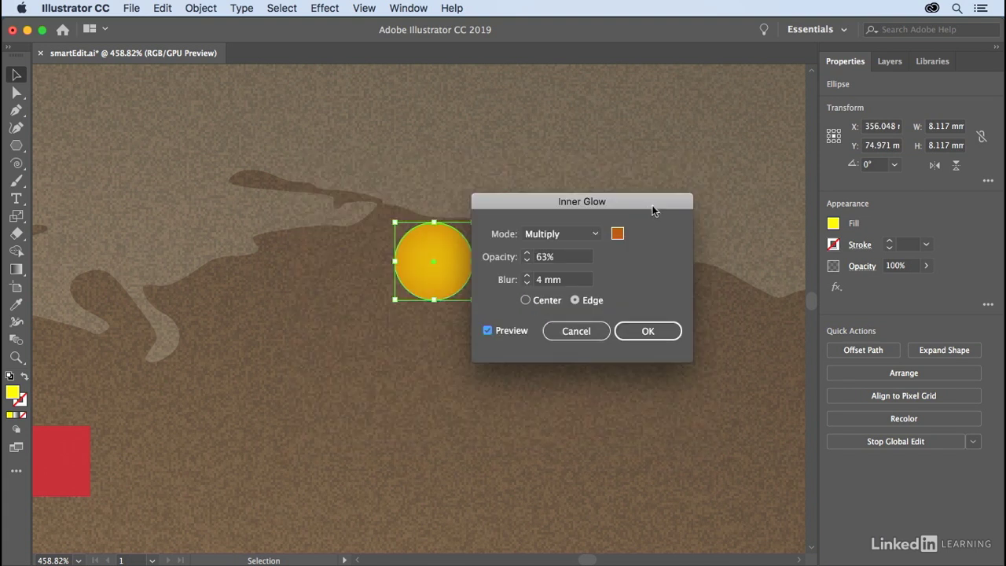
click(652, 338)
Give the circles a black stroke and align it to the outside of the path.
click(835, 245)
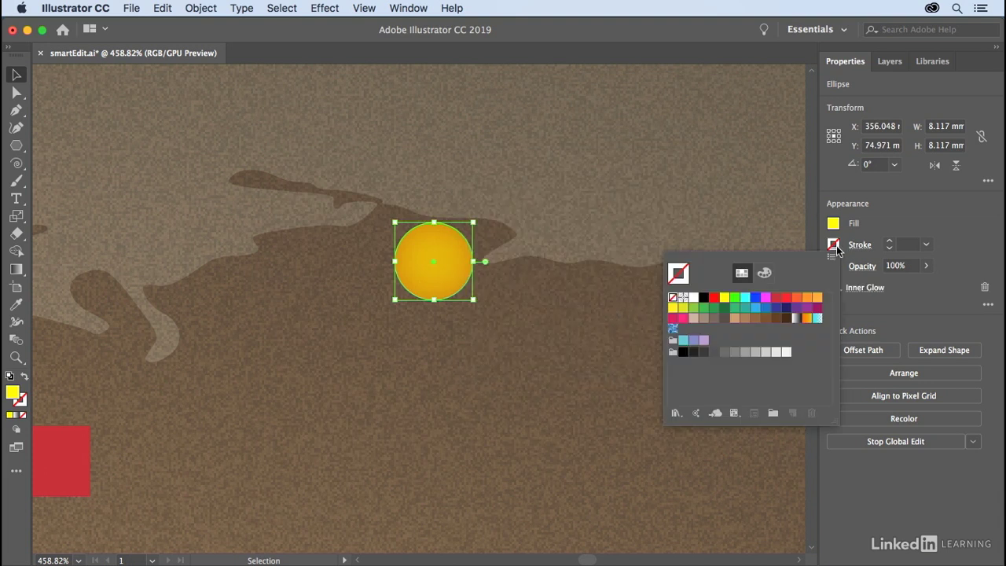
click(704, 298)
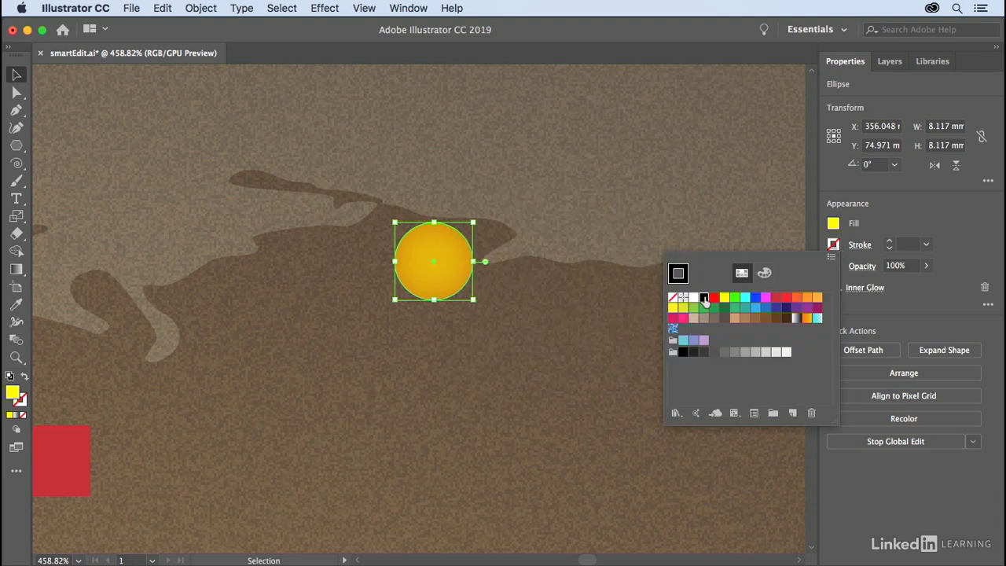
click(859, 246)
click(774, 323)
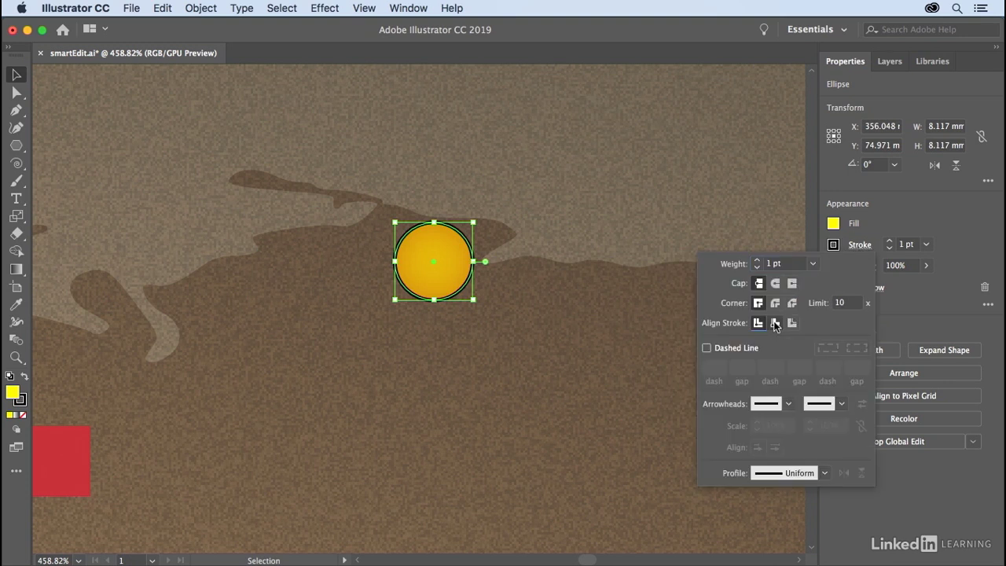
click(792, 323)
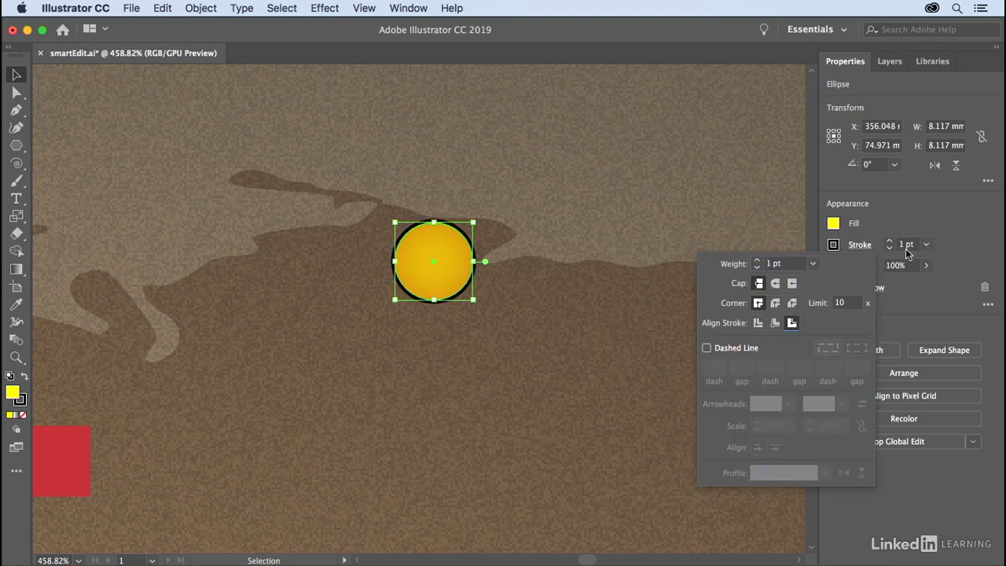
Set the circles' stroke weight to 4 pt.
scroll(908, 244, down, 2)
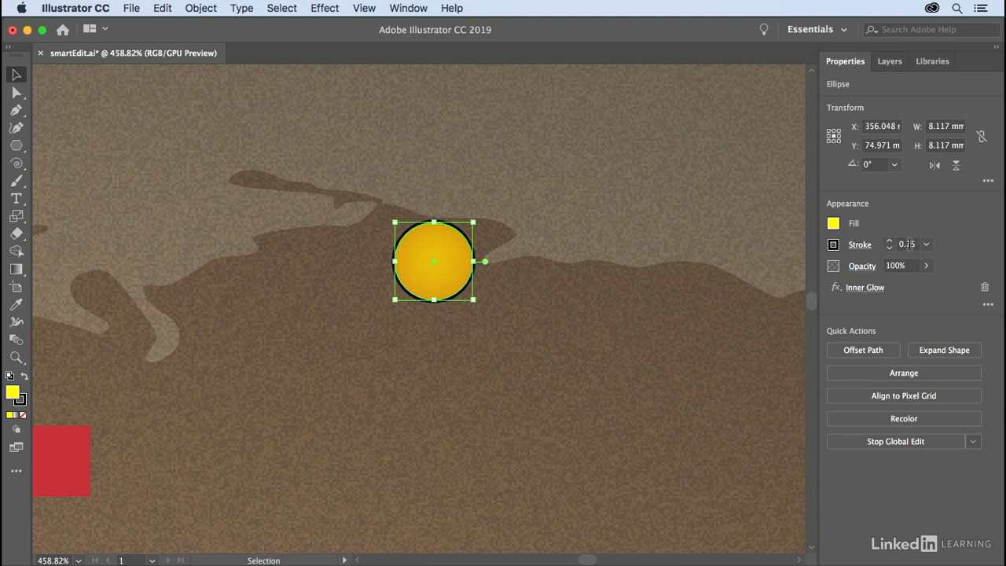
scroll(906, 244, up, 4)
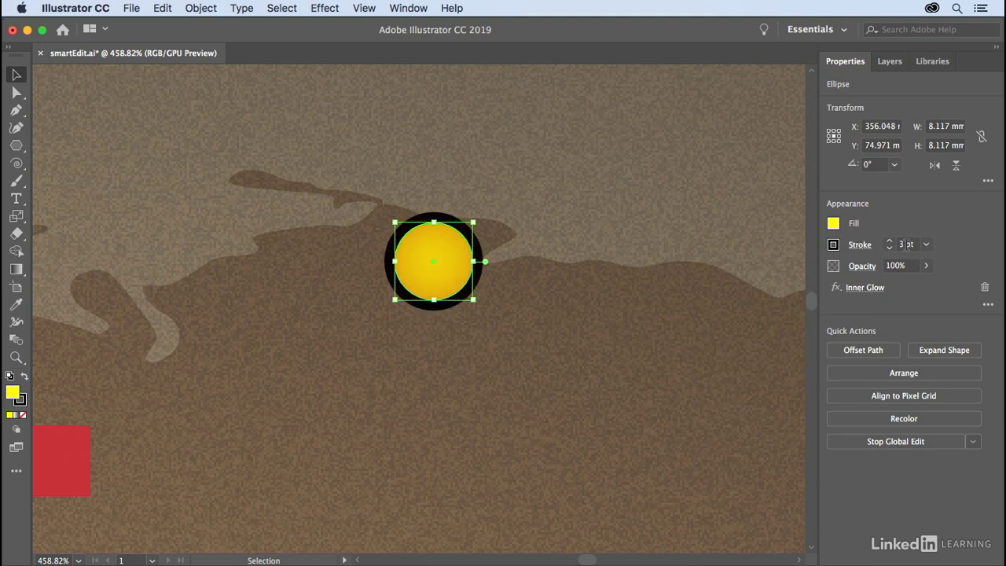
scroll(906, 244, up, 1)
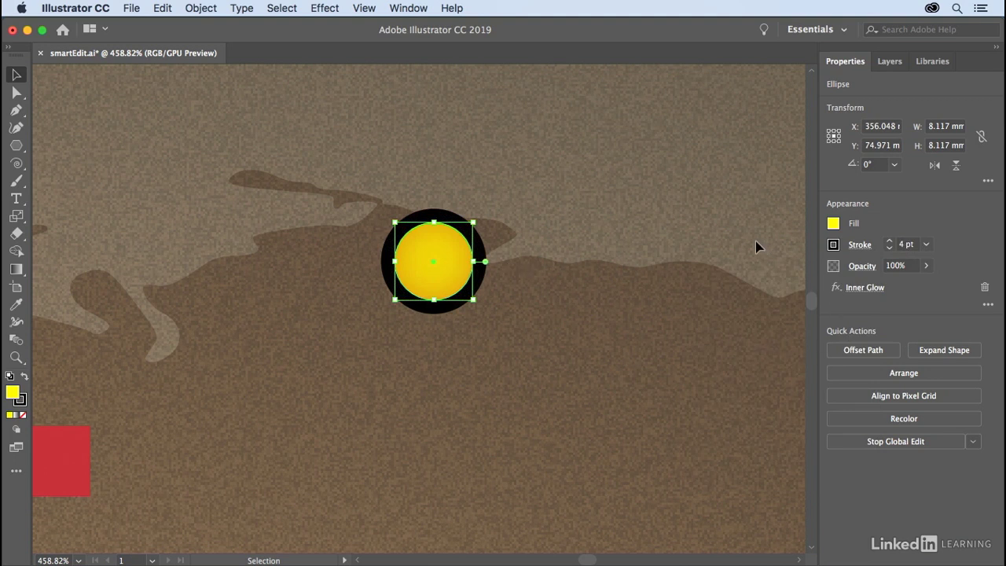
Stop the global edit with the whole artboard in view and deselect the circle.
key(super+0)
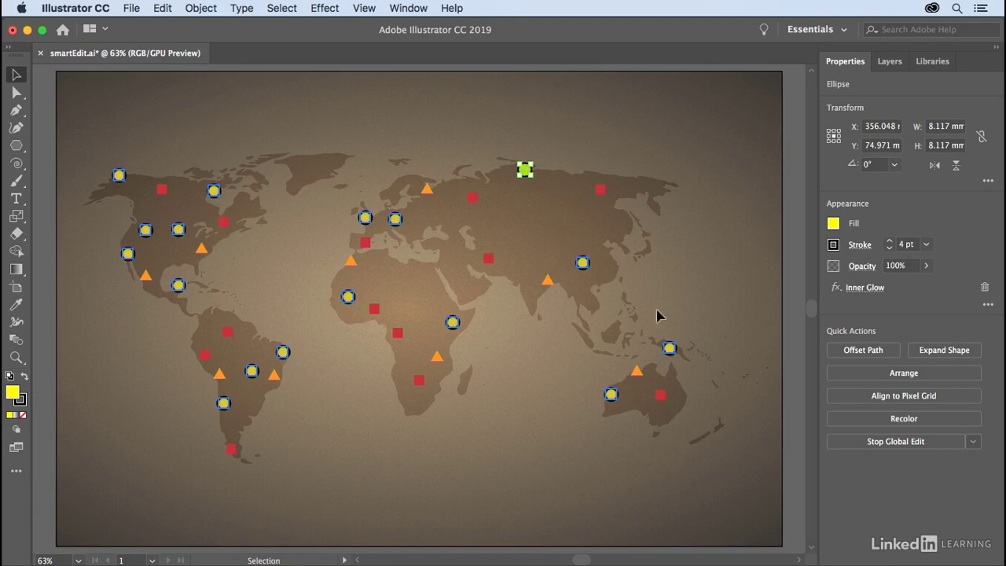
click(920, 442)
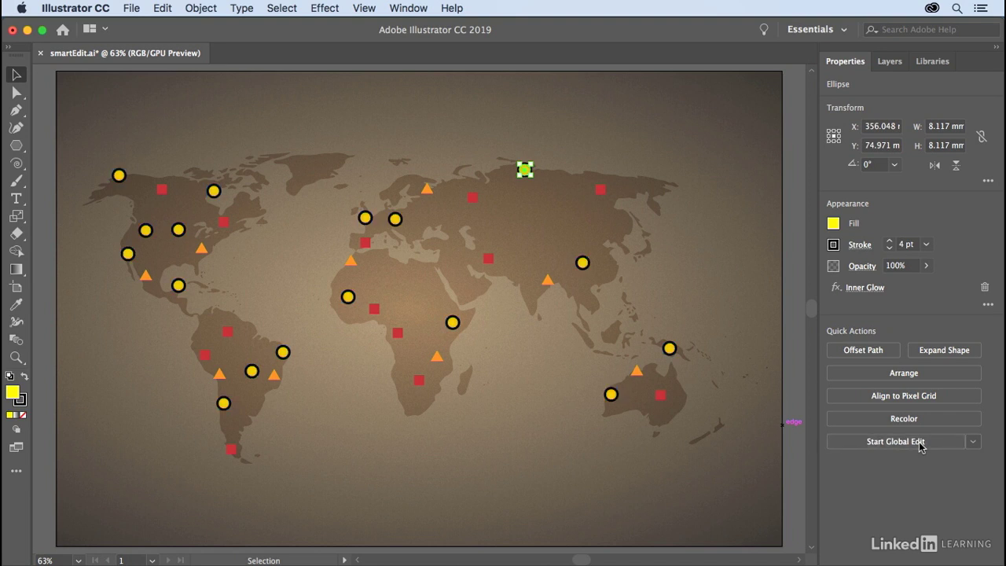
click(737, 274)
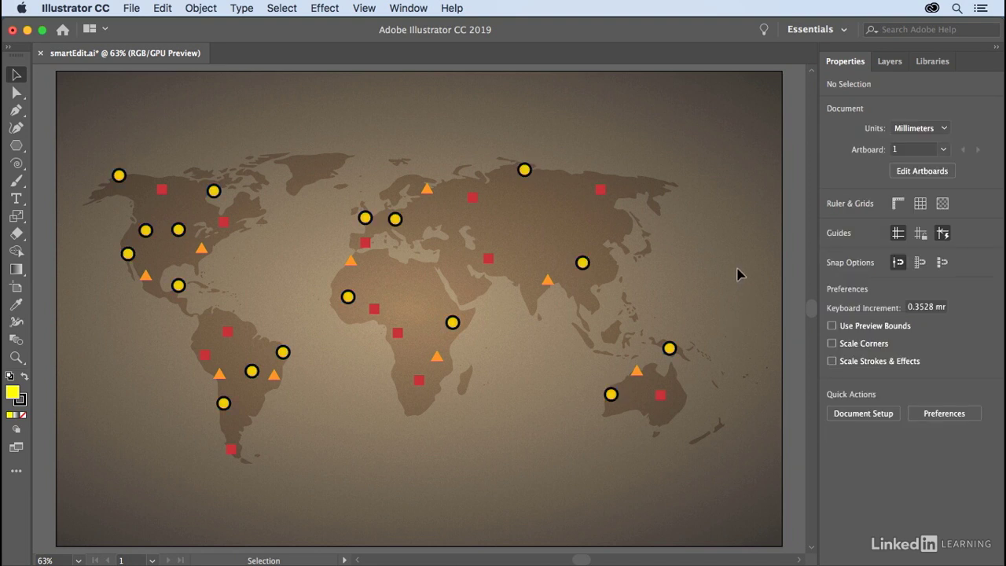